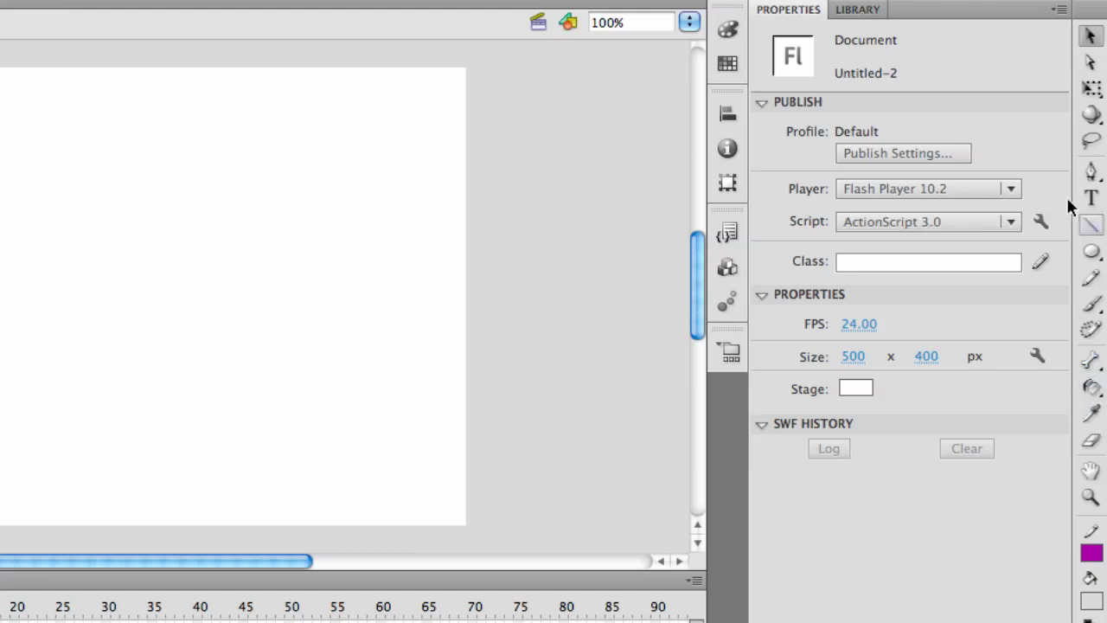
- Draw a large, slightly rotated pentagon on the stage with the PolyStar tool, keeping the purple stroke and light grey fill
click(1091, 251)
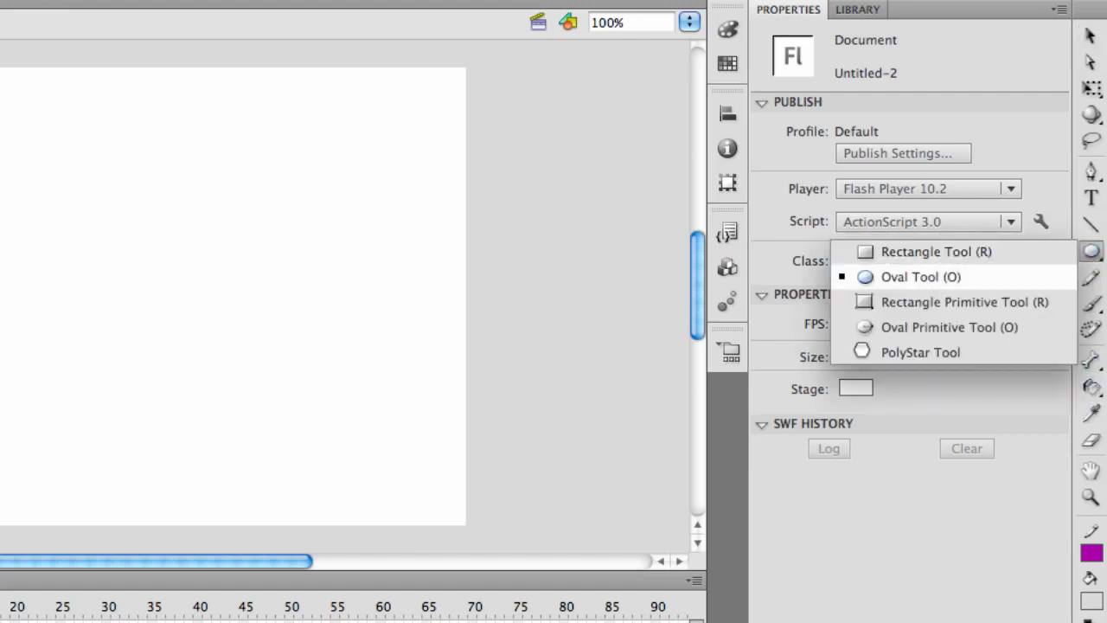
click(914, 354)
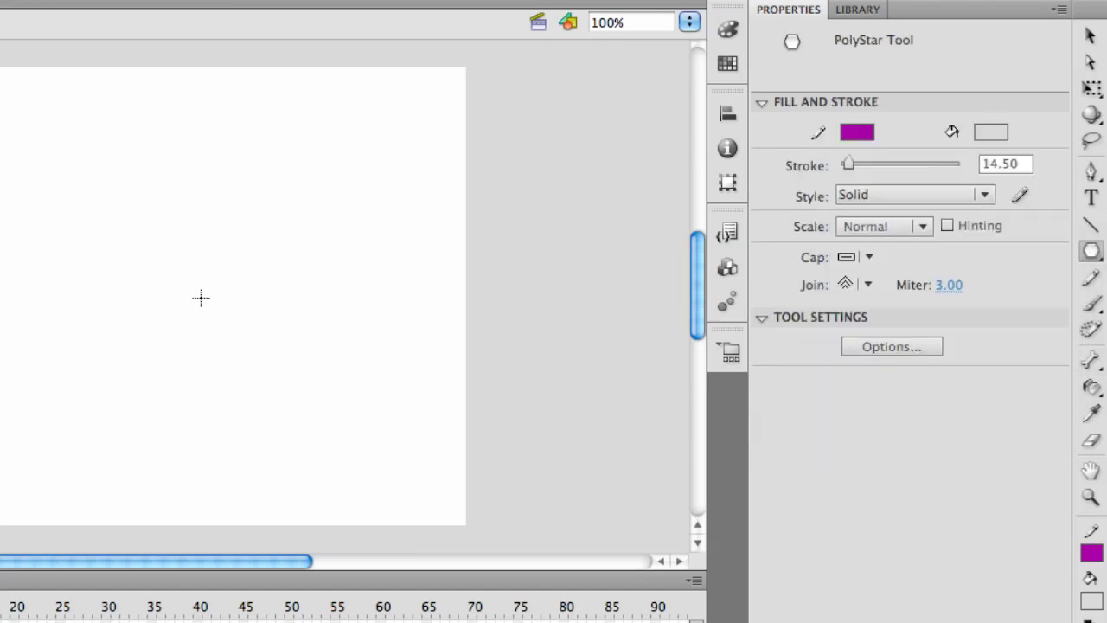
mouse_move(200, 297)
mouse_down()
mouse_move(390, 371)
mouse_move(301, 446)
mouse_up()
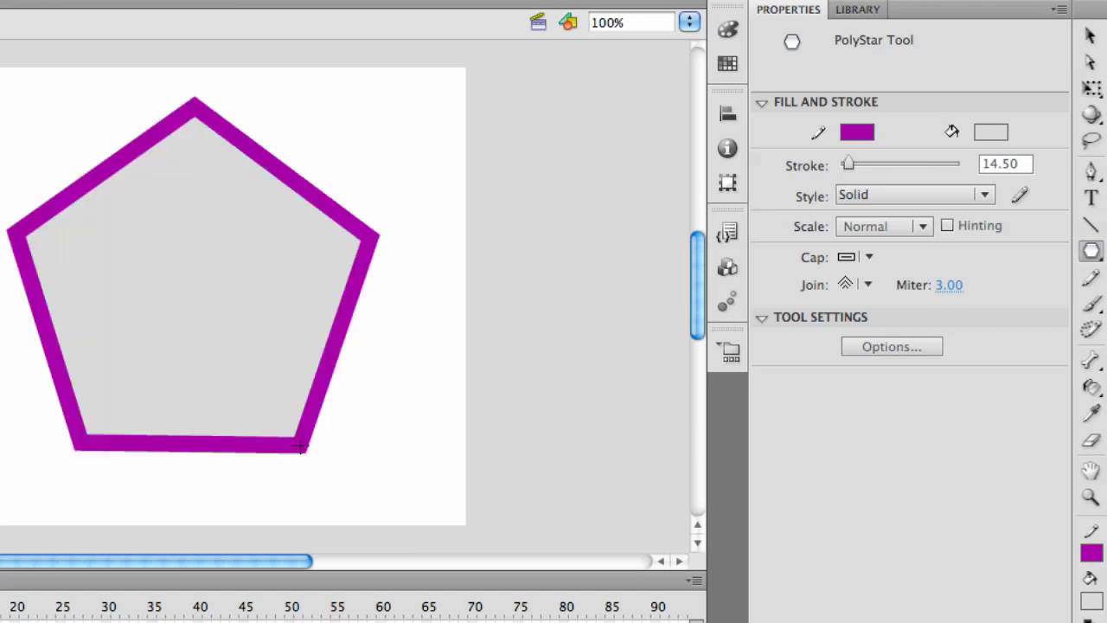
click(1089, 35)
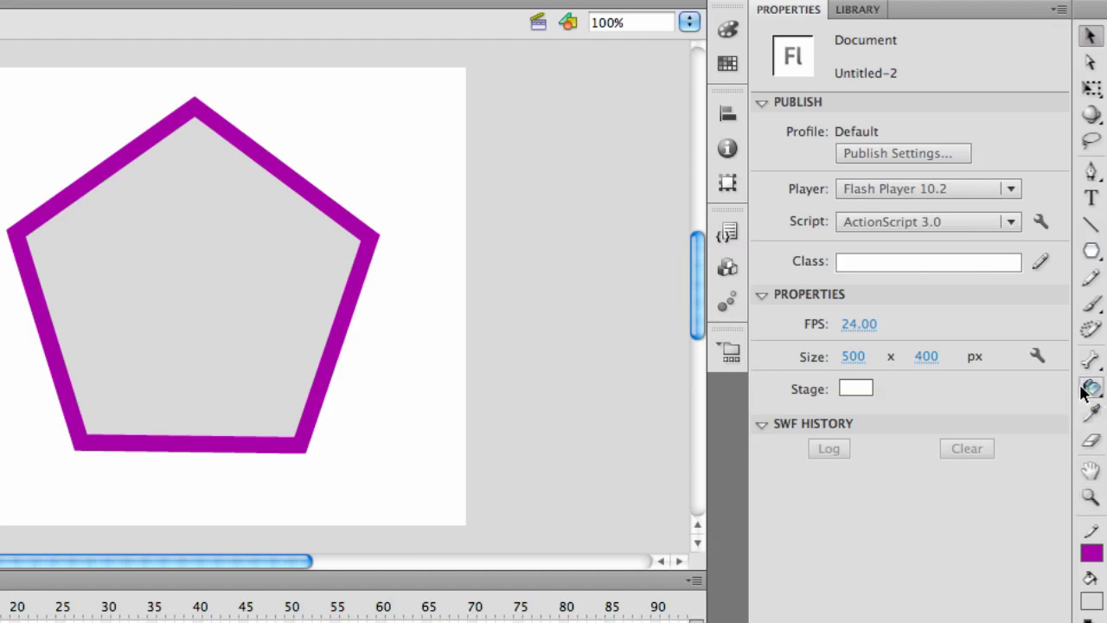
- Set the PolyStar tool's style to star with 5 sides and draw a large star overlapping the pentagon's lower-right side
click(1090, 251)
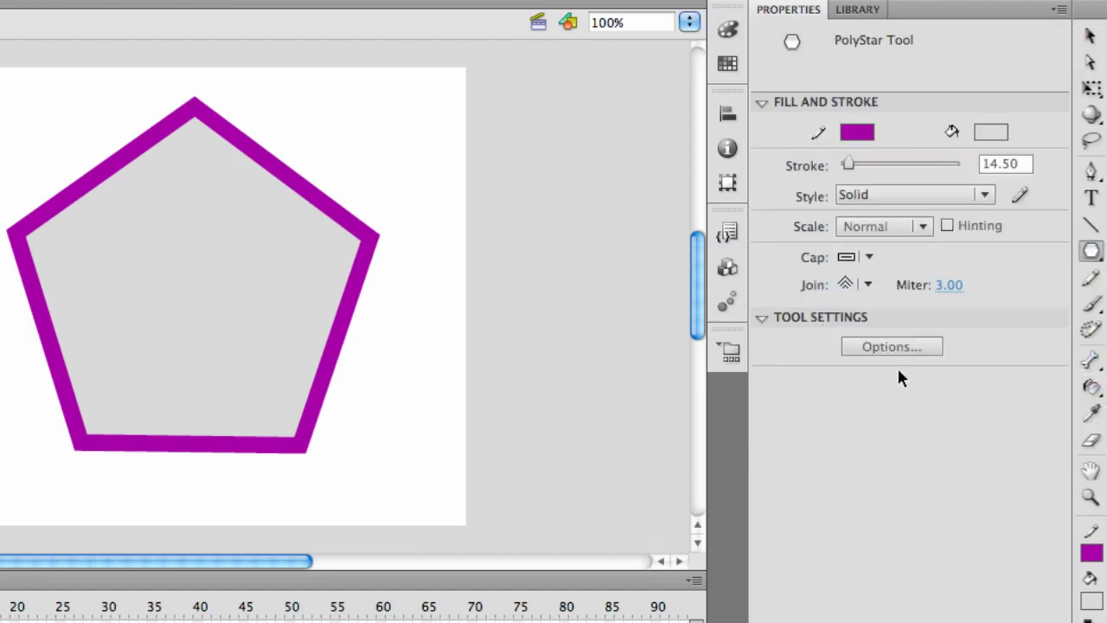
click(877, 348)
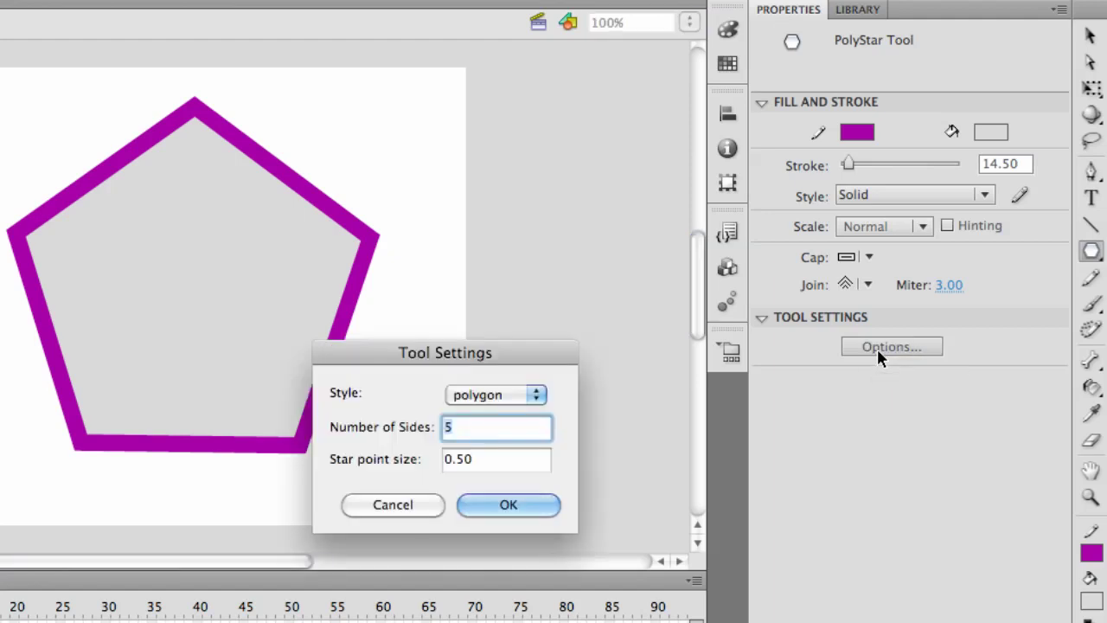
click(488, 395)
click(485, 414)
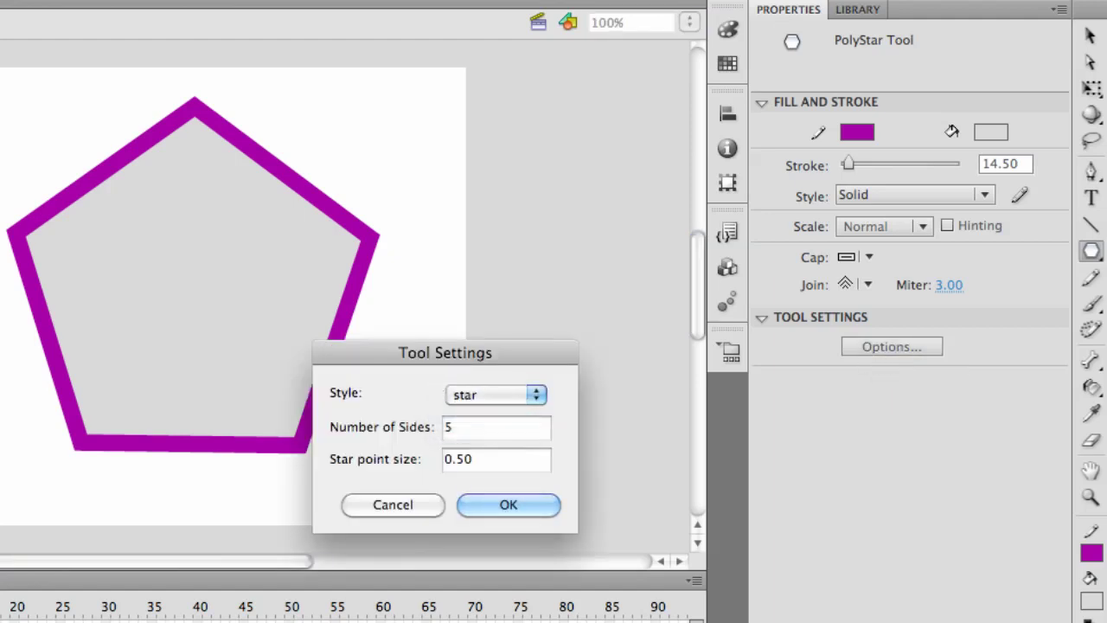
click(489, 512)
mouse_move(476, 356)
mouse_down()
mouse_move(554, 422)
mouse_move(605, 521)
mouse_up()
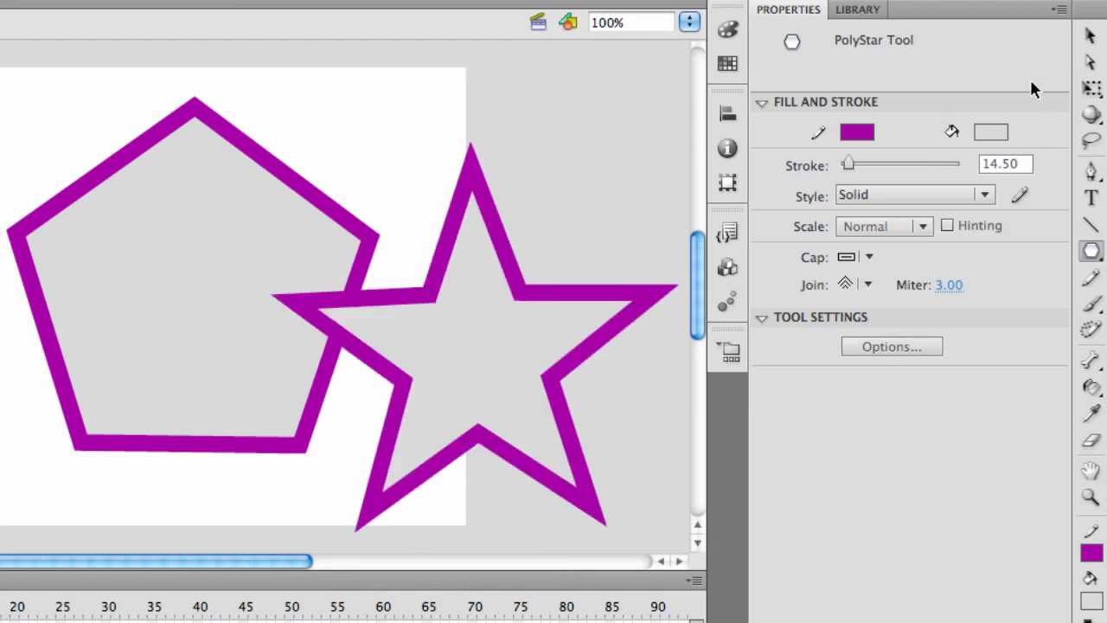
click(1090, 36)
- Choose a bright green fill colour and fill the star with the Paint Bucket tool
click(1091, 388)
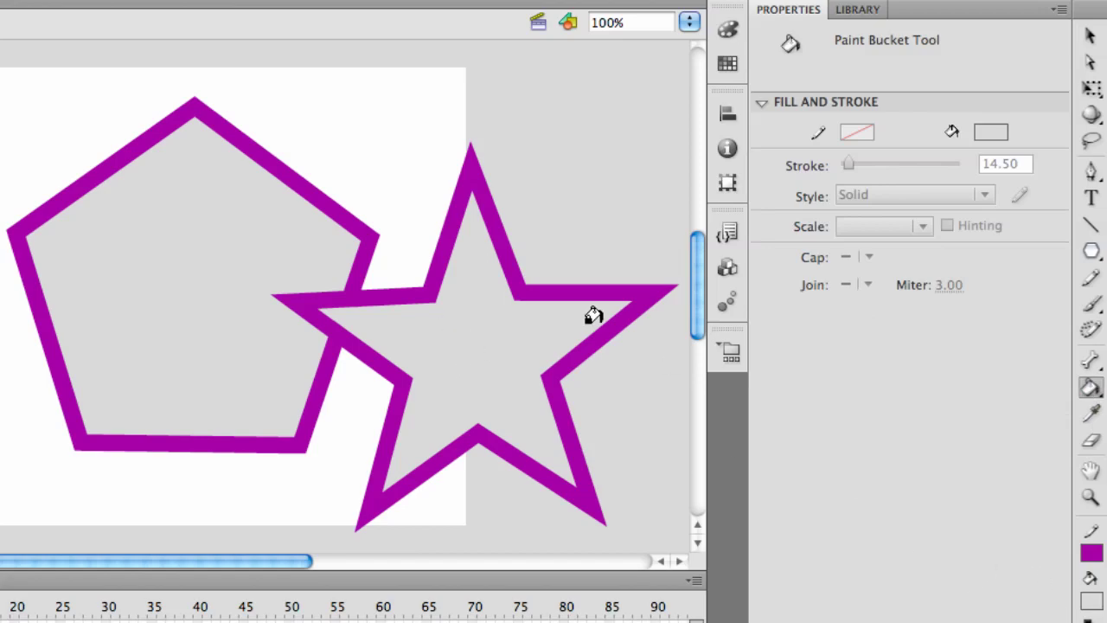
click(1091, 602)
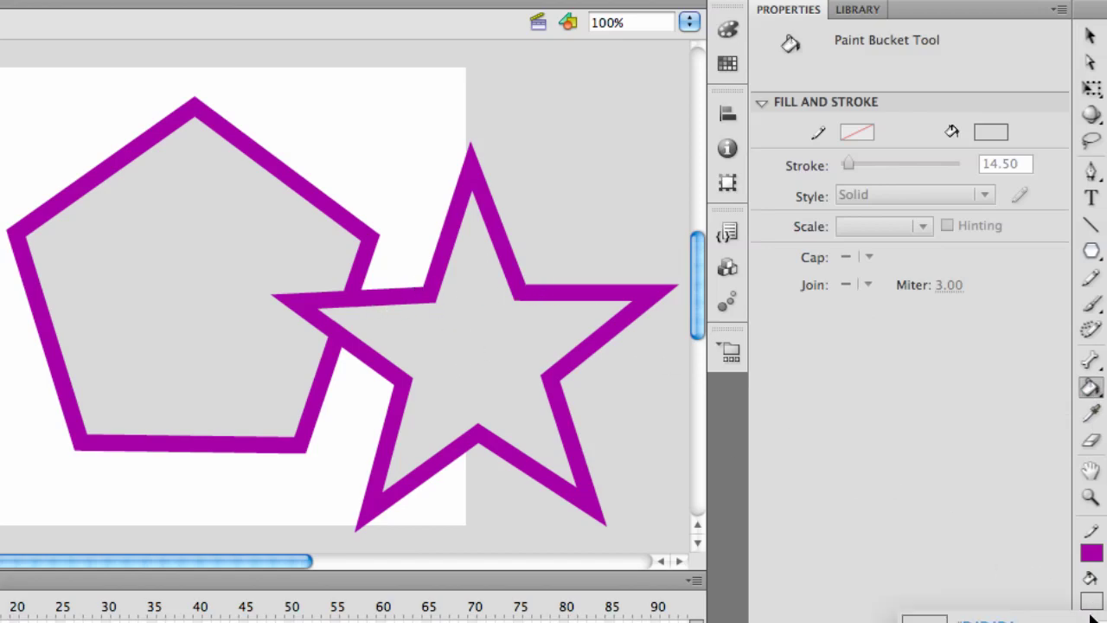
click(1073, 621)
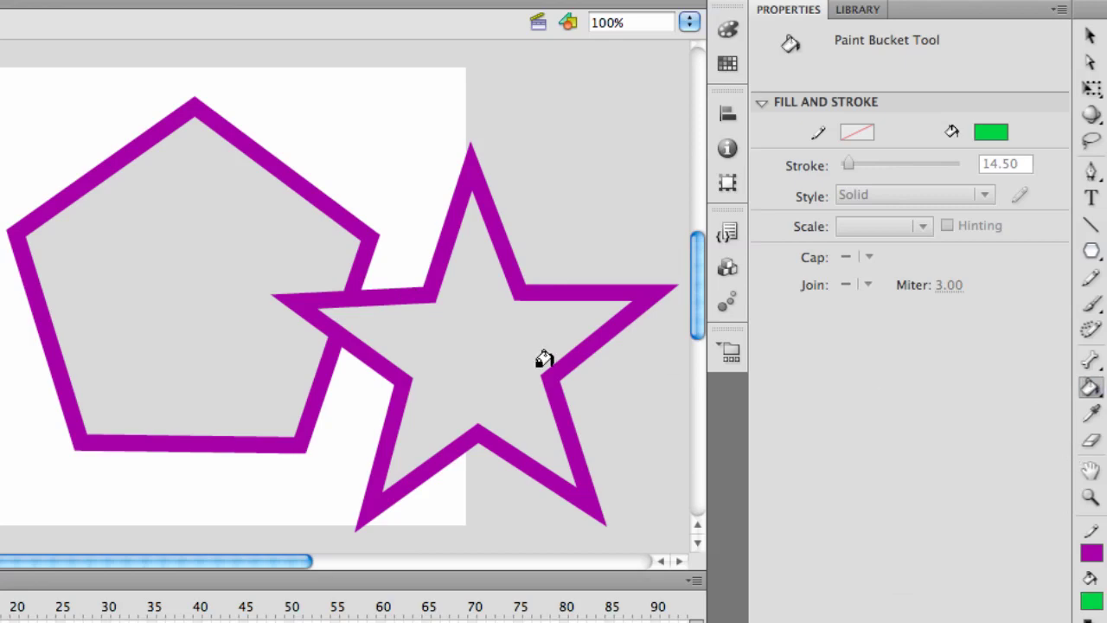
click(461, 342)
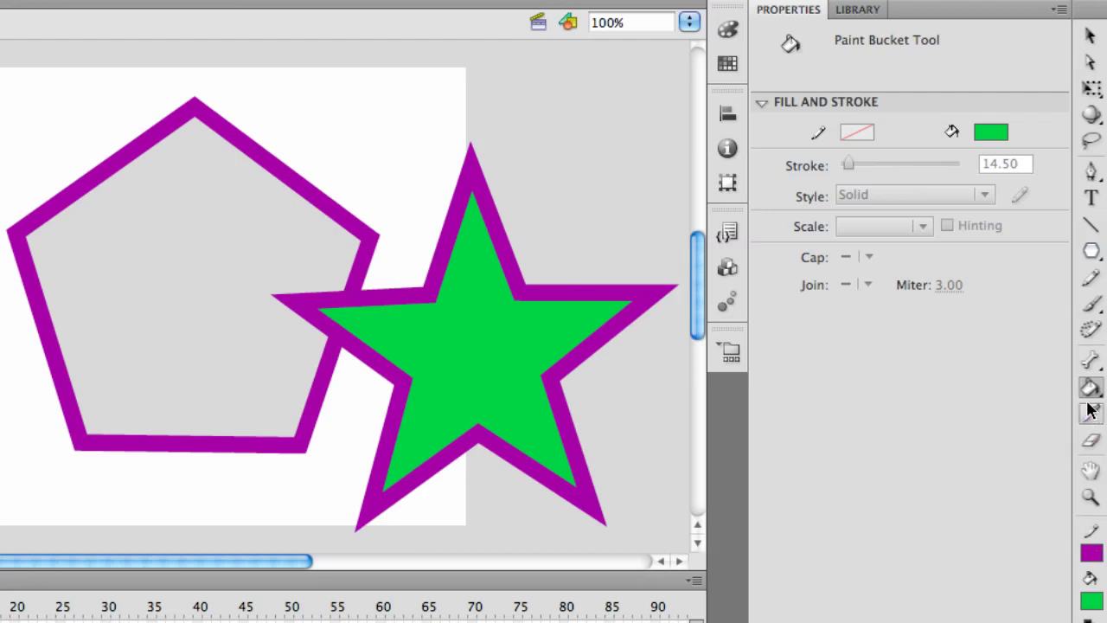
- Choose a teal stroke colour and recolour the star's outline with the Ink Bottle tool, including the tip overlapping the pentagon
click(1091, 555)
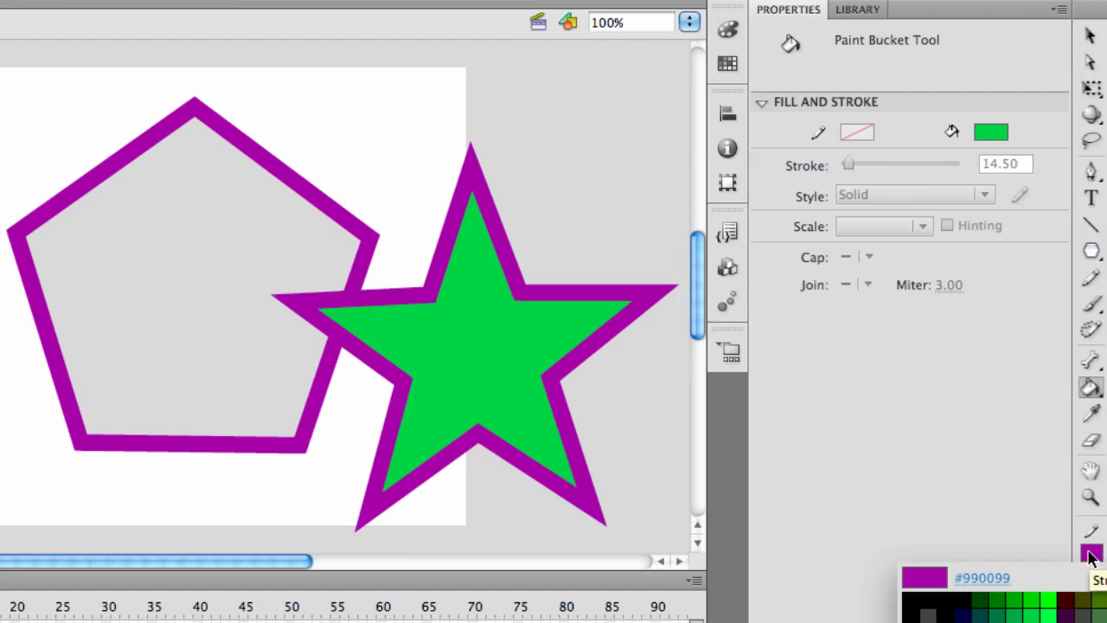
click(1100, 622)
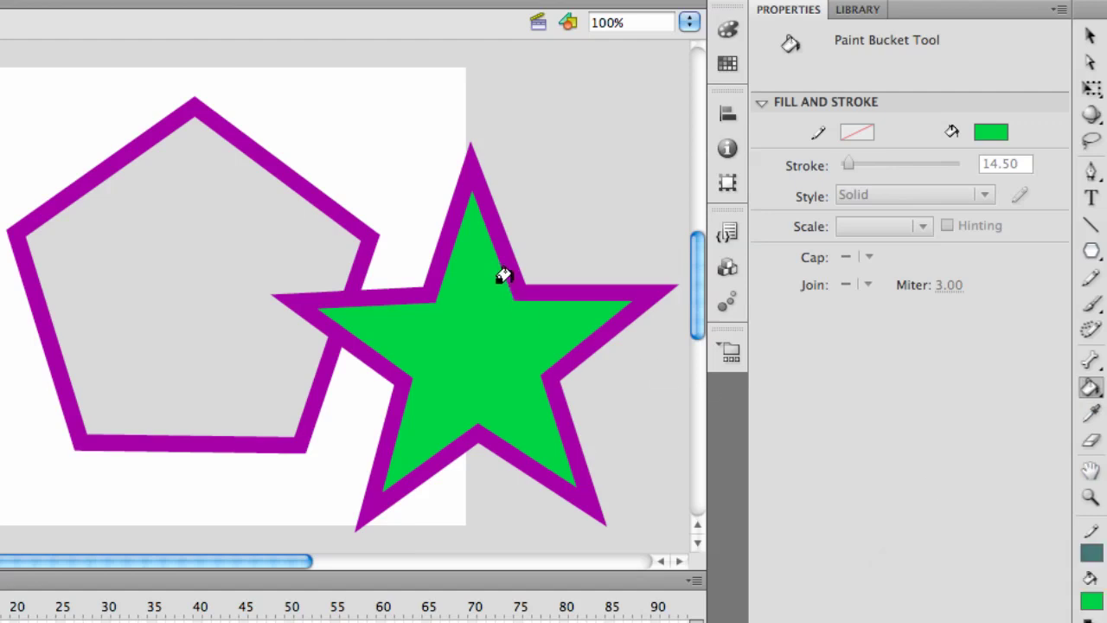
click(1100, 392)
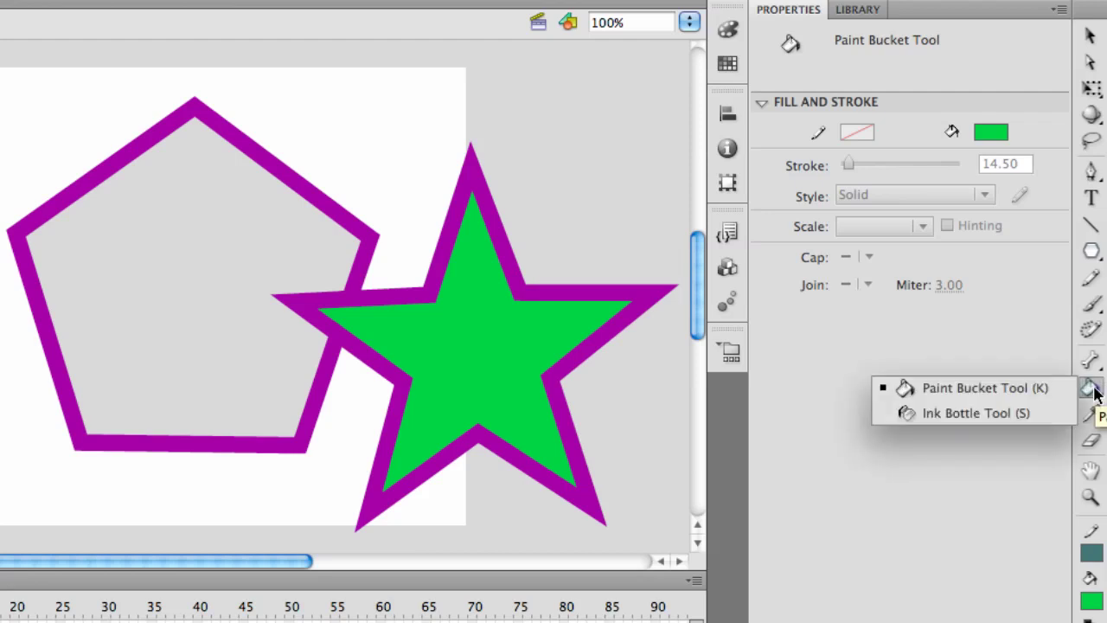
click(1003, 414)
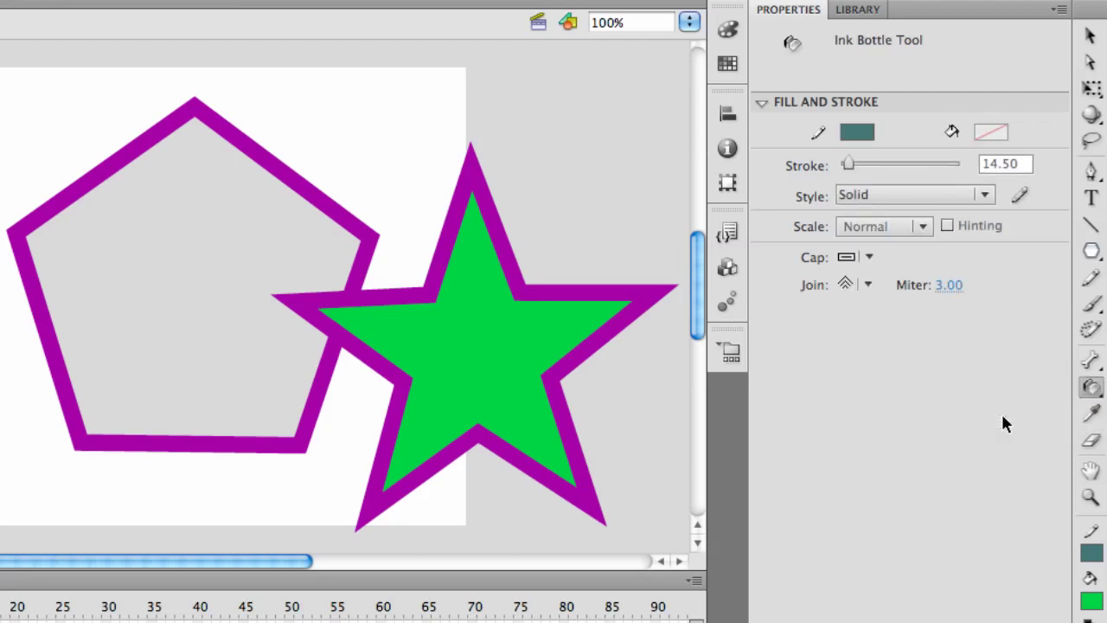
click(586, 286)
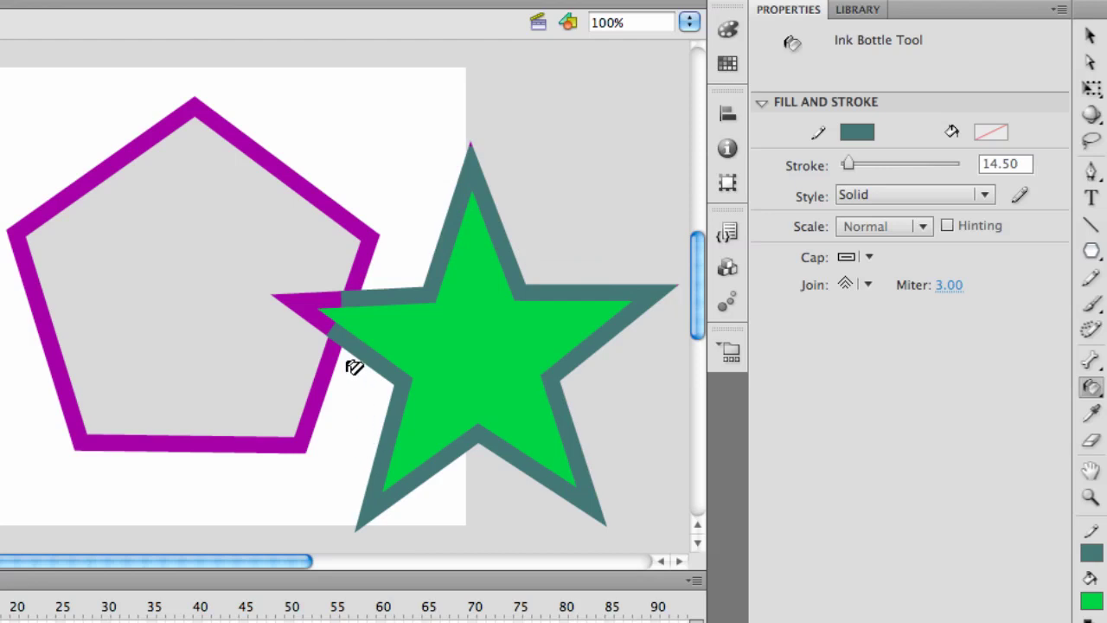
click(322, 320)
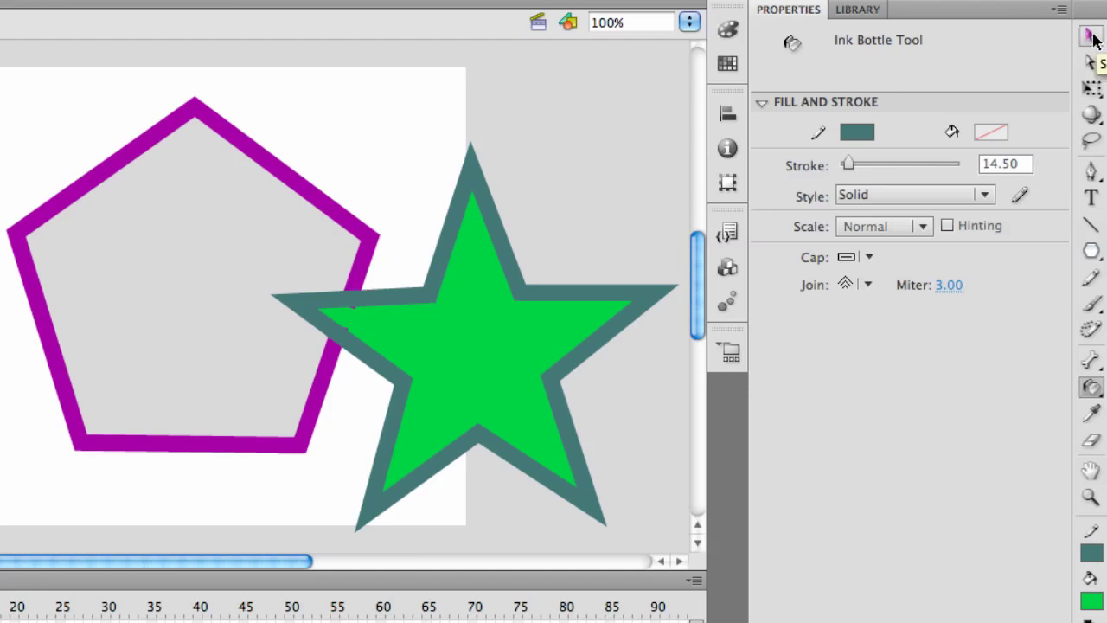
- Sample the pentagon's purple outline with the Eyedropper and apply it to the star's entire outline, including the overlapping tip
click(1092, 416)
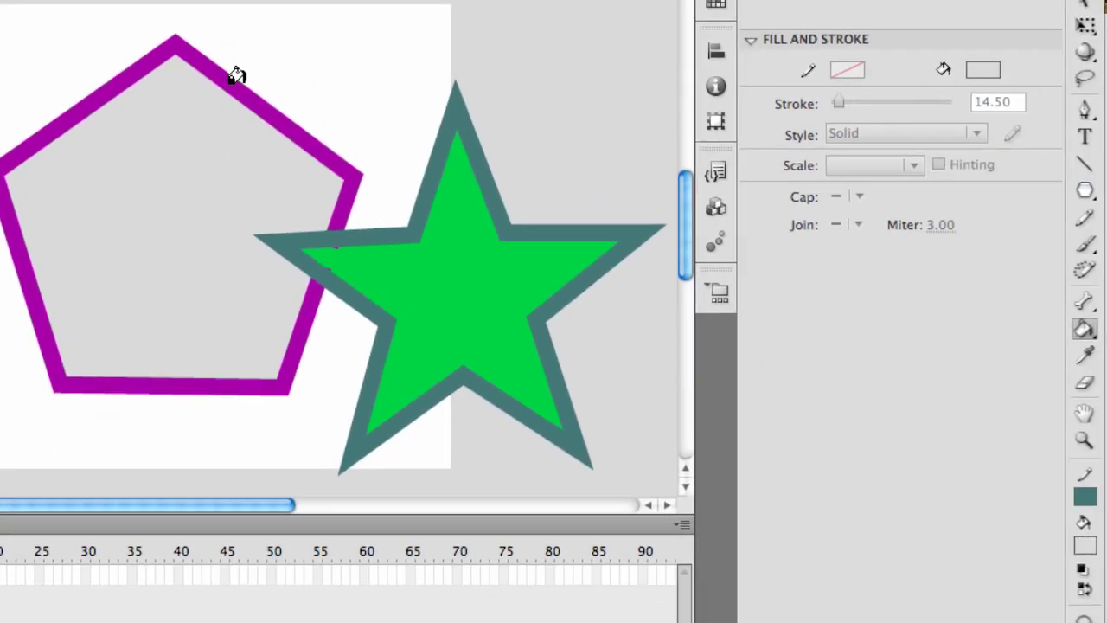
click(1085, 355)
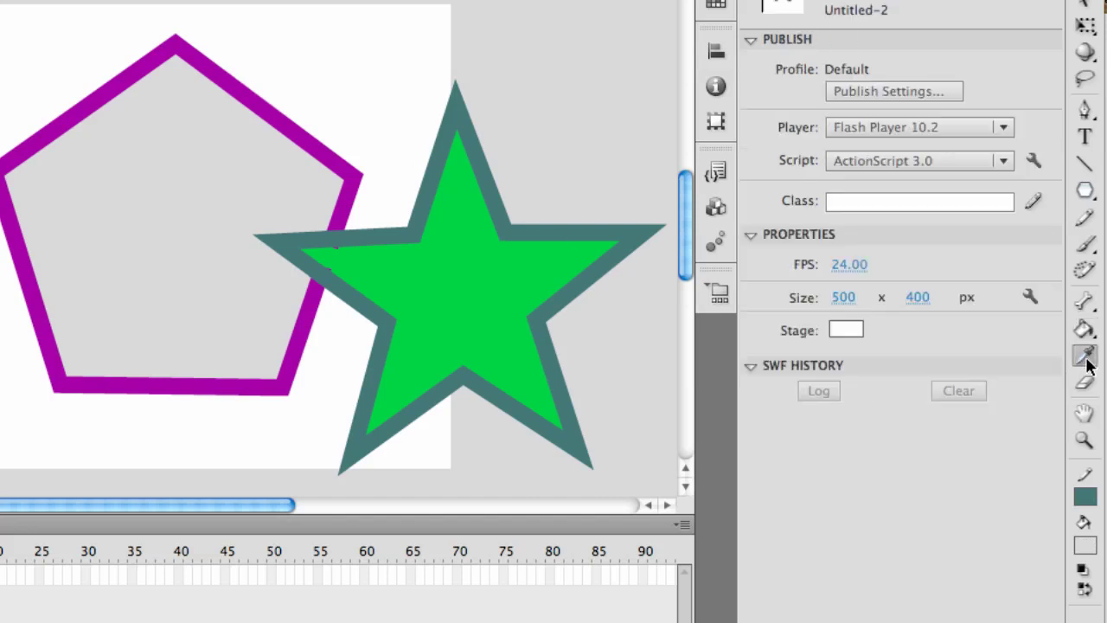
click(275, 114)
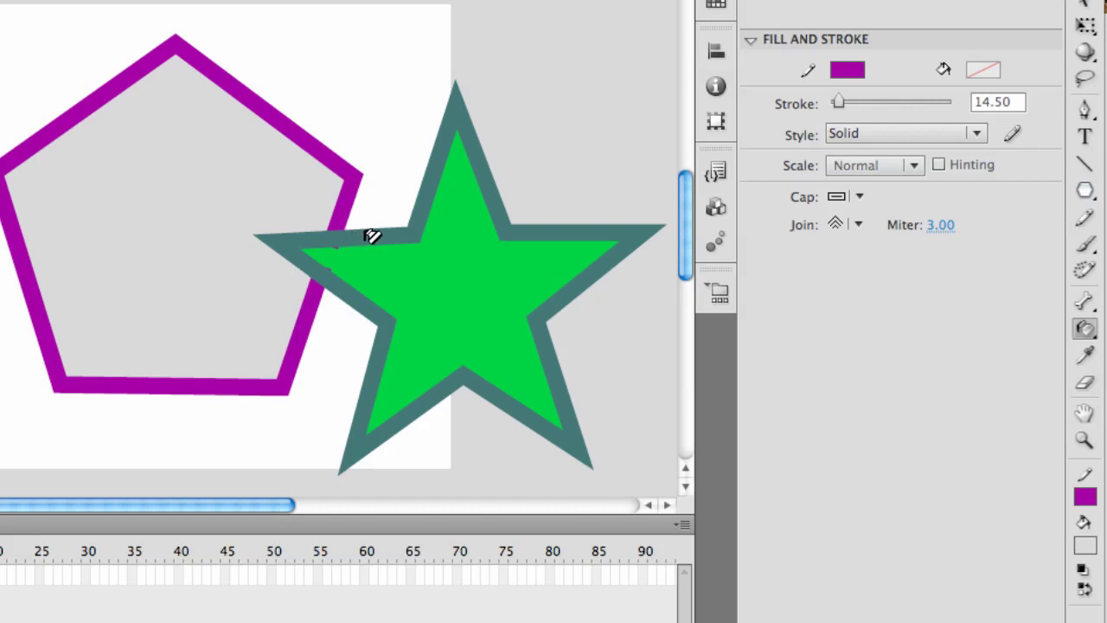
click(1086, 330)
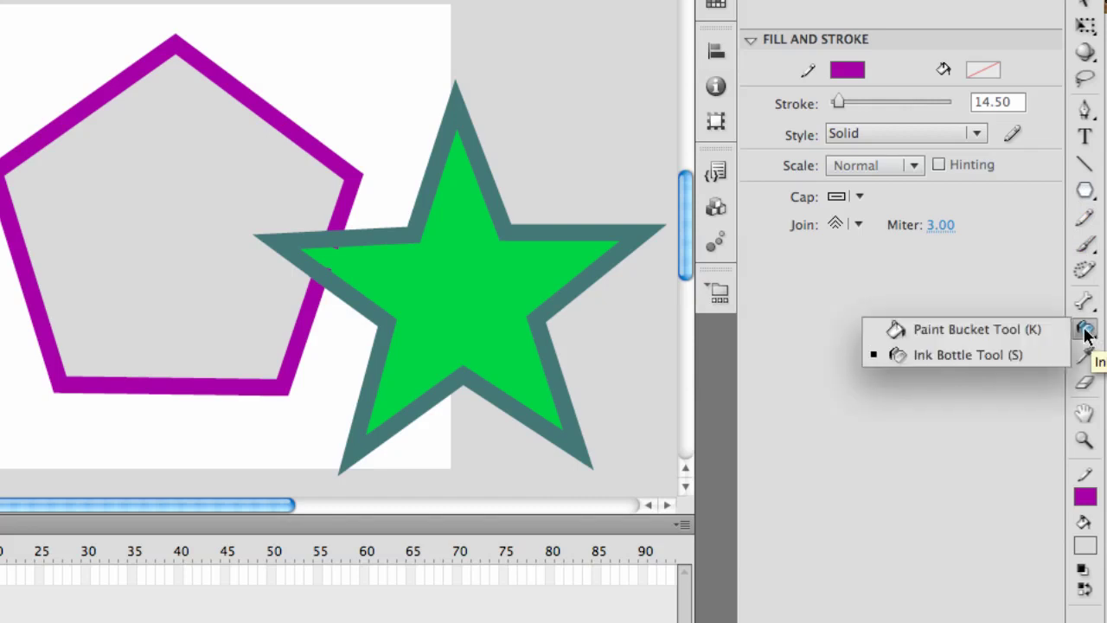
click(1087, 335)
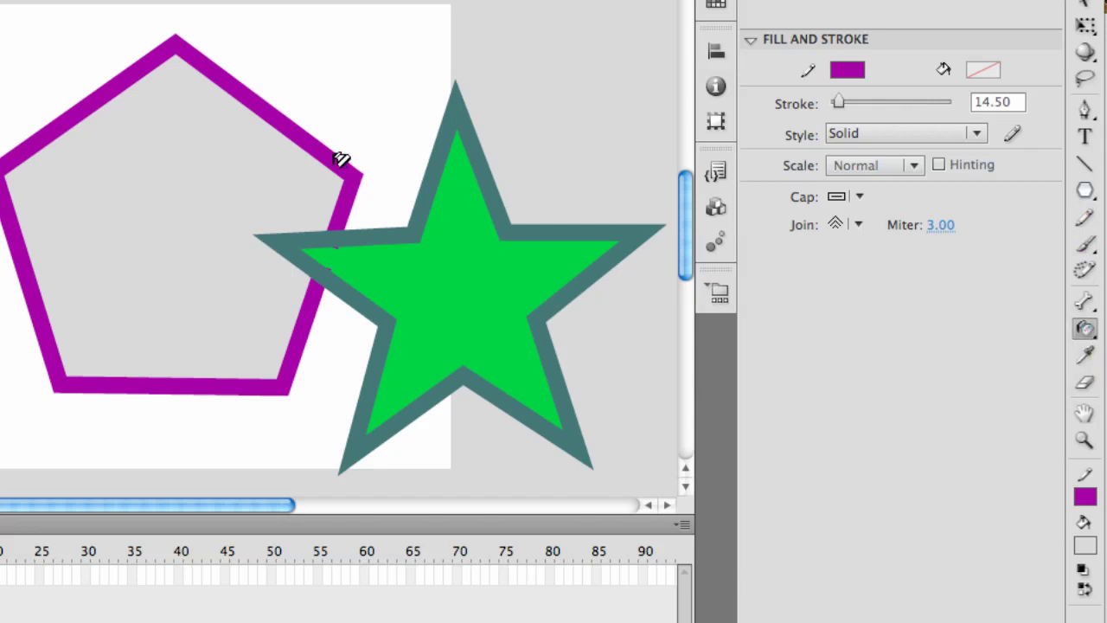
click(459, 114)
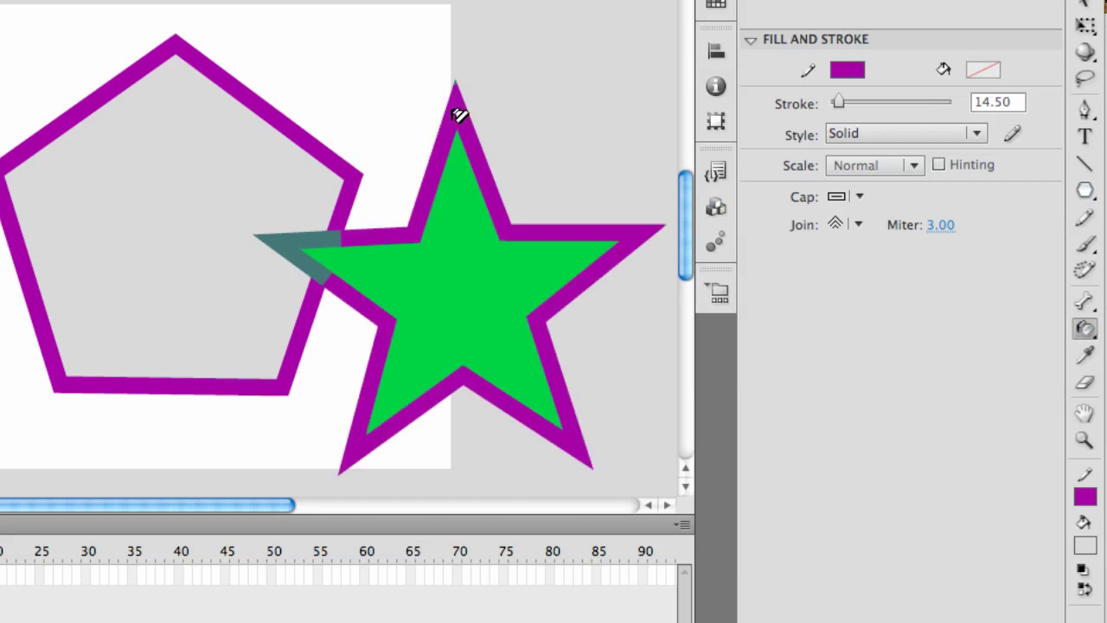
click(304, 239)
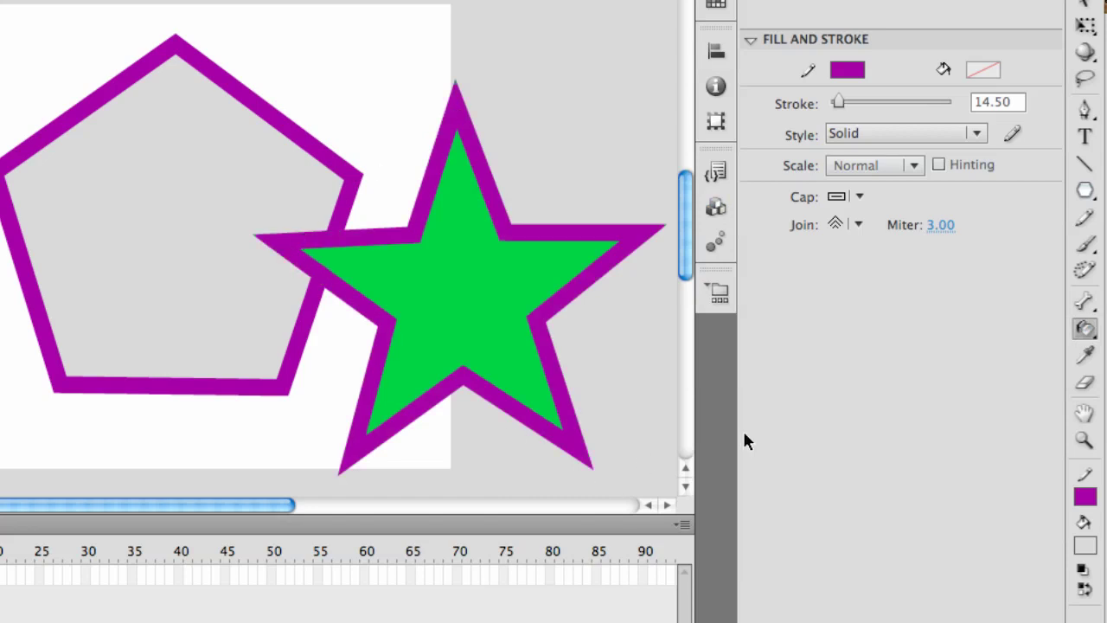
- Erase freehand strokes across the pentagon's right side, the overlap area and the star's left arm and top tip
click(1085, 356)
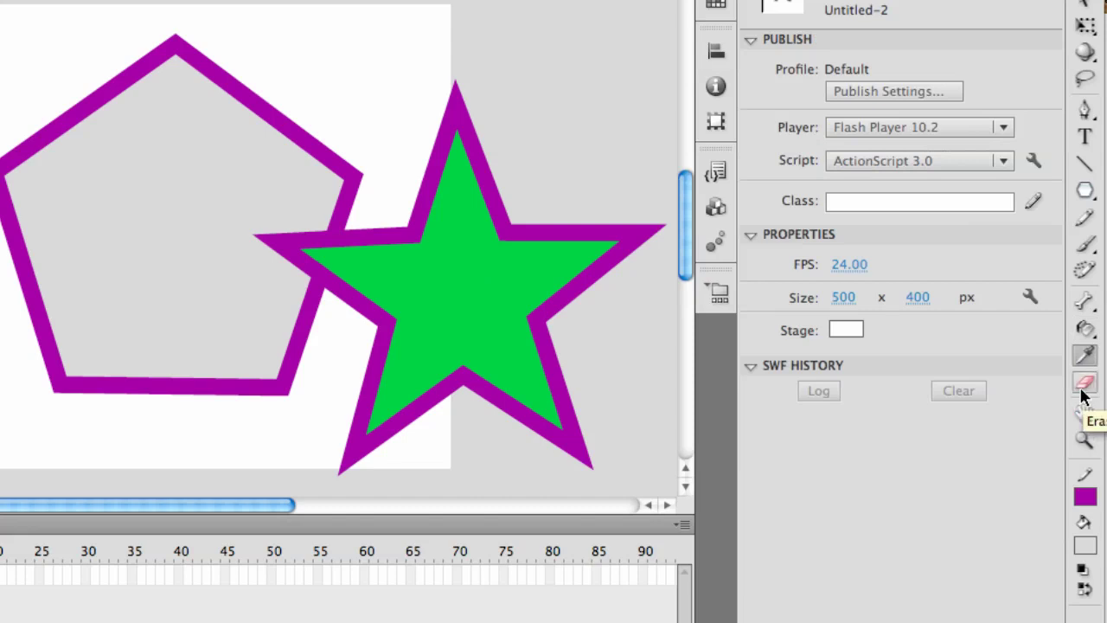
click(1083, 388)
drag(322, 146, 303, 171)
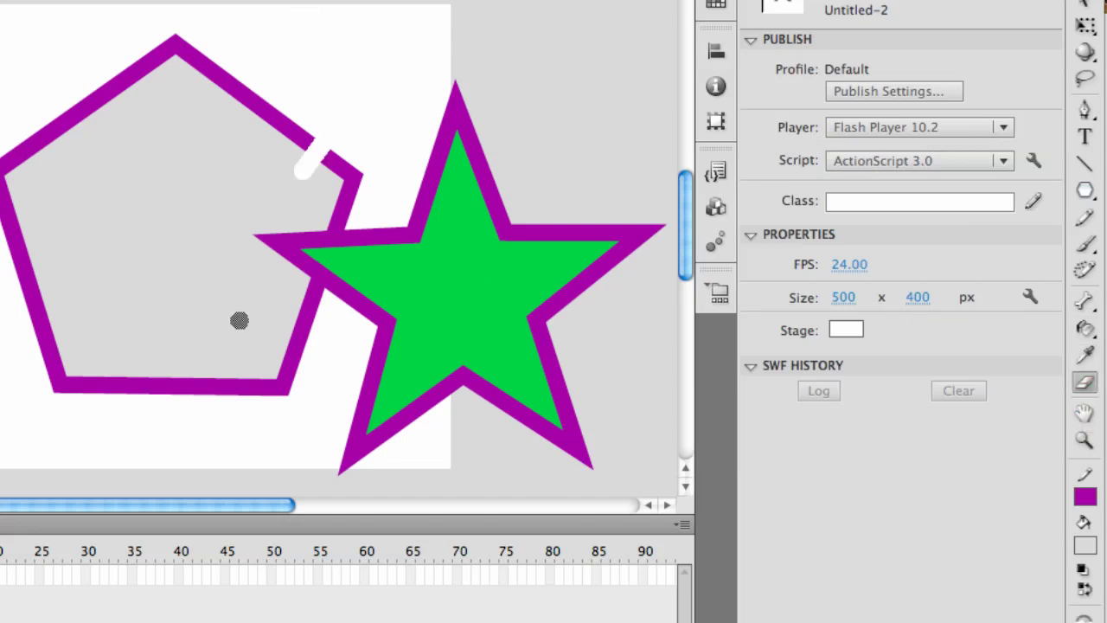
mouse_move(239, 321)
mouse_down()
mouse_move(406, 200)
mouse_move(378, 329)
mouse_move(554, 321)
mouse_up()
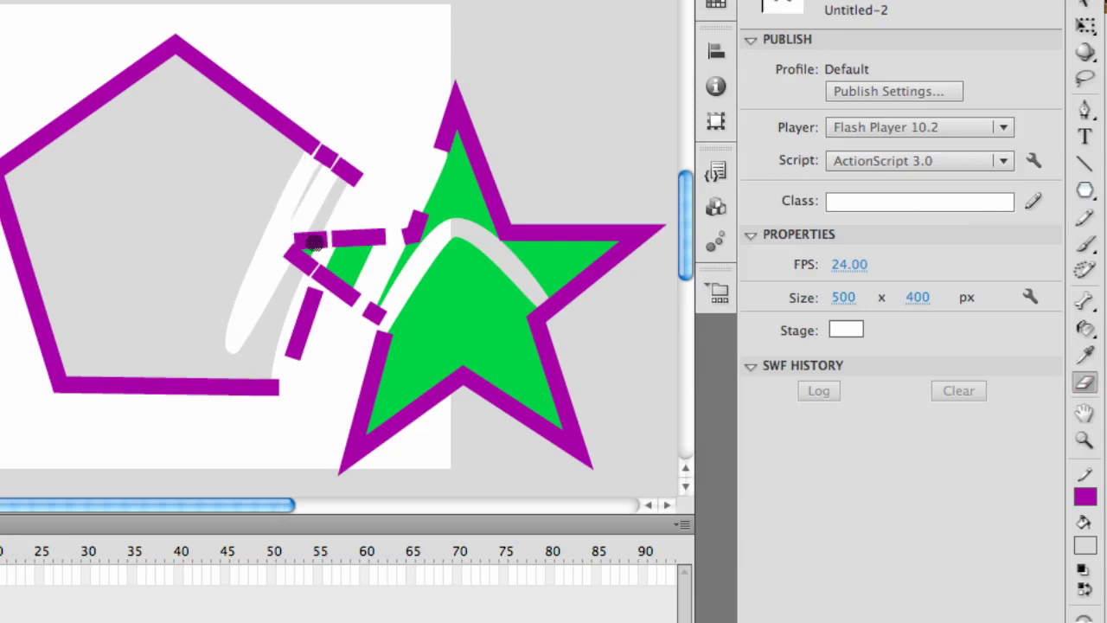
mouse_move(306, 244)
mouse_down()
mouse_move(348, 243)
mouse_move(429, 213)
mouse_move(234, 277)
mouse_move(516, 251)
mouse_move(328, 222)
mouse_move(359, 236)
mouse_move(332, 288)
mouse_move(369, 257)
mouse_move(306, 234)
mouse_move(423, 188)
mouse_up()
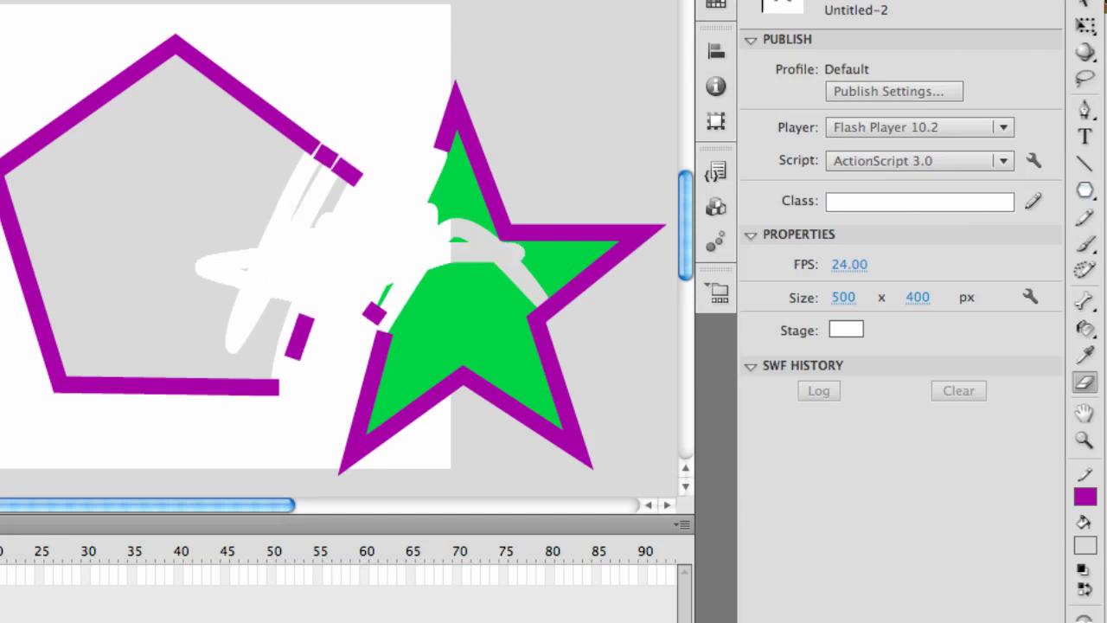
mouse_move(450, 92)
mouse_down()
mouse_move(443, 179)
mouse_move(453, 54)
mouse_up()
- Pan the stage with the Hand tool, zoom in closely on the star's upper-right inner corner and zoom back out one level
click(1086, 416)
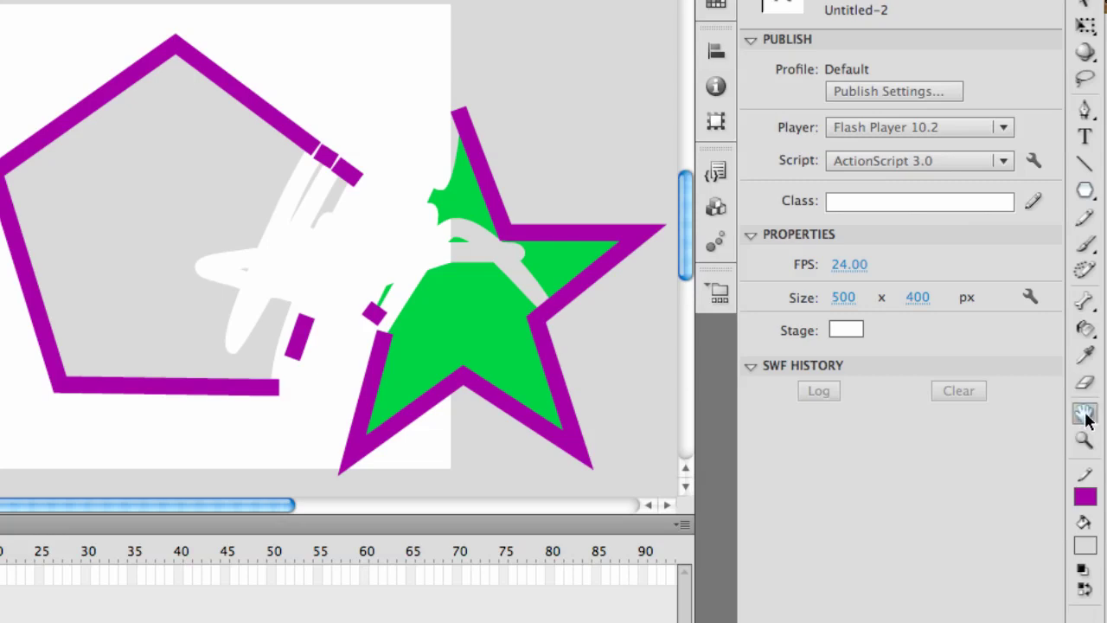
drag(596, 91, 526, 69)
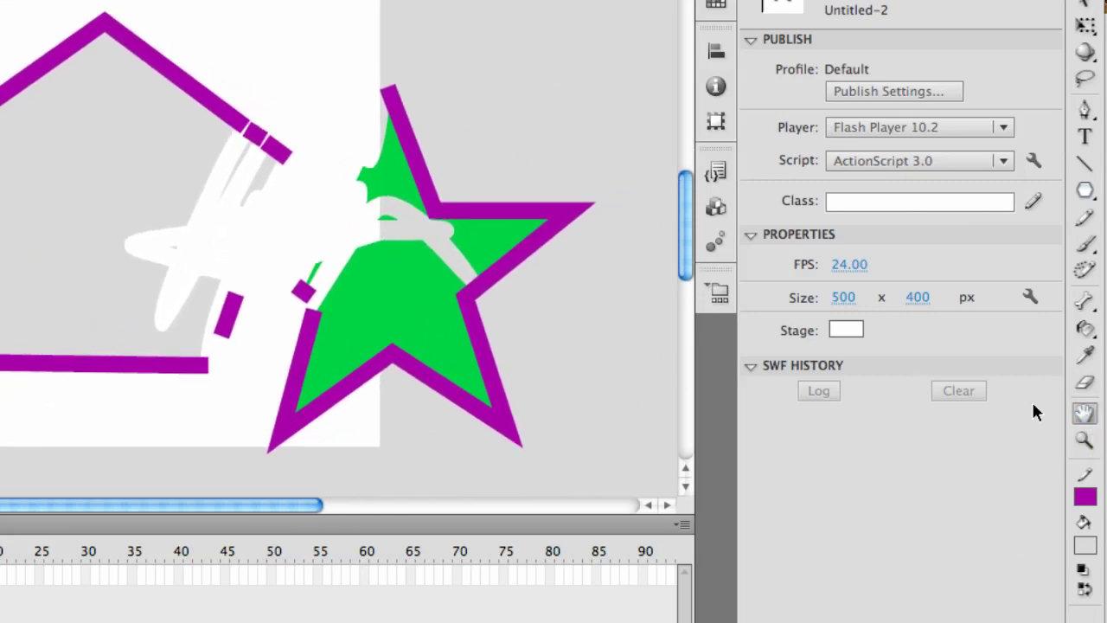
click(1085, 440)
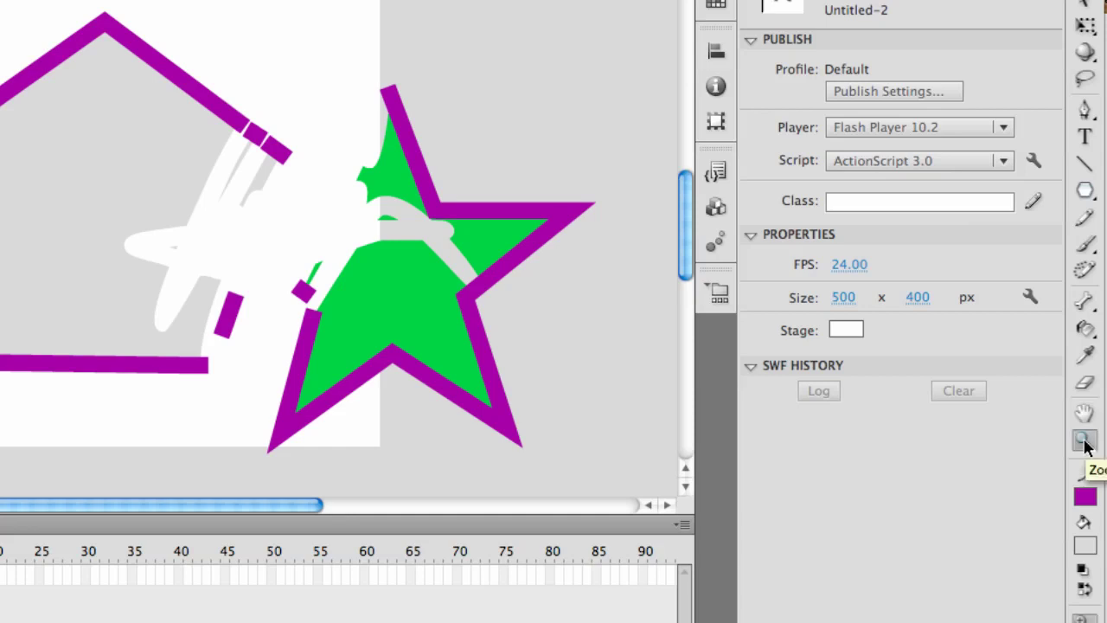
click(317, 235)
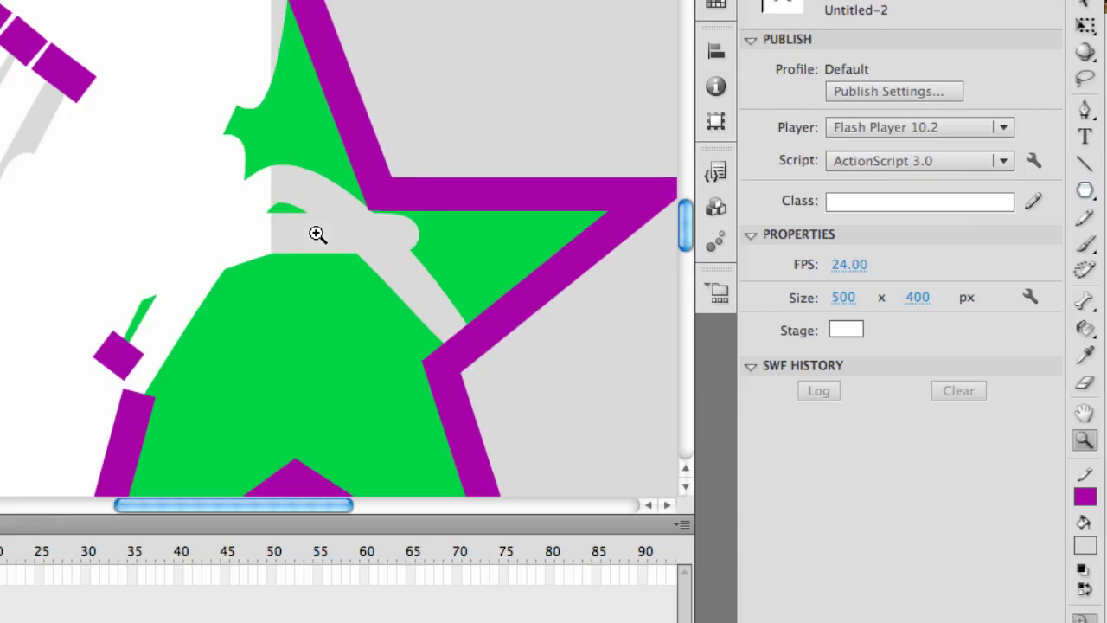
click(316, 234)
click(265, 181)
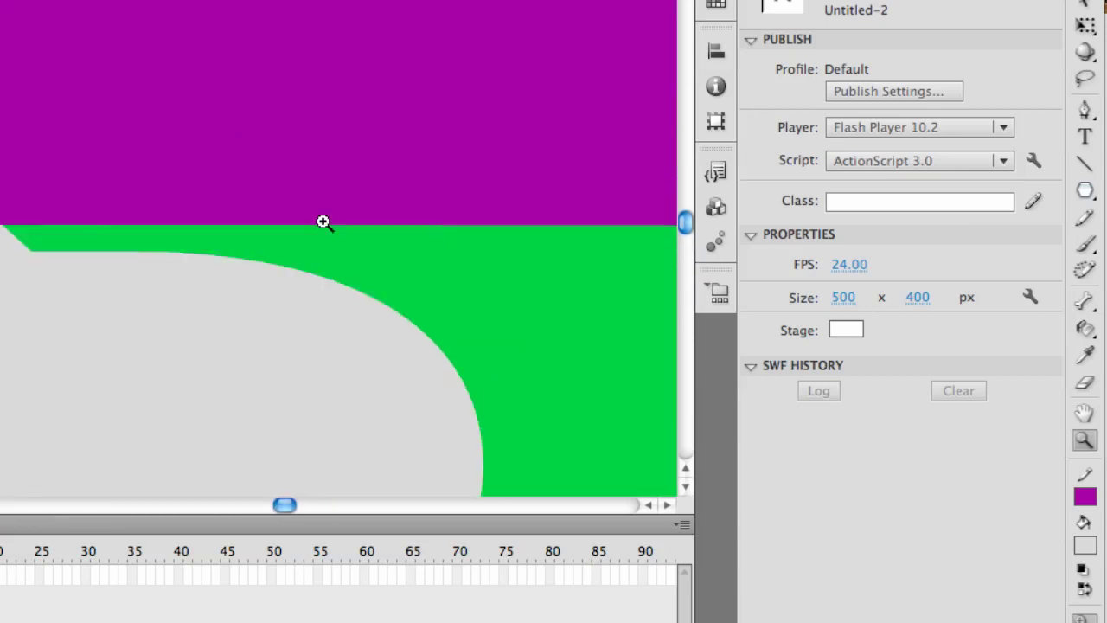
alt+click(30, 198)
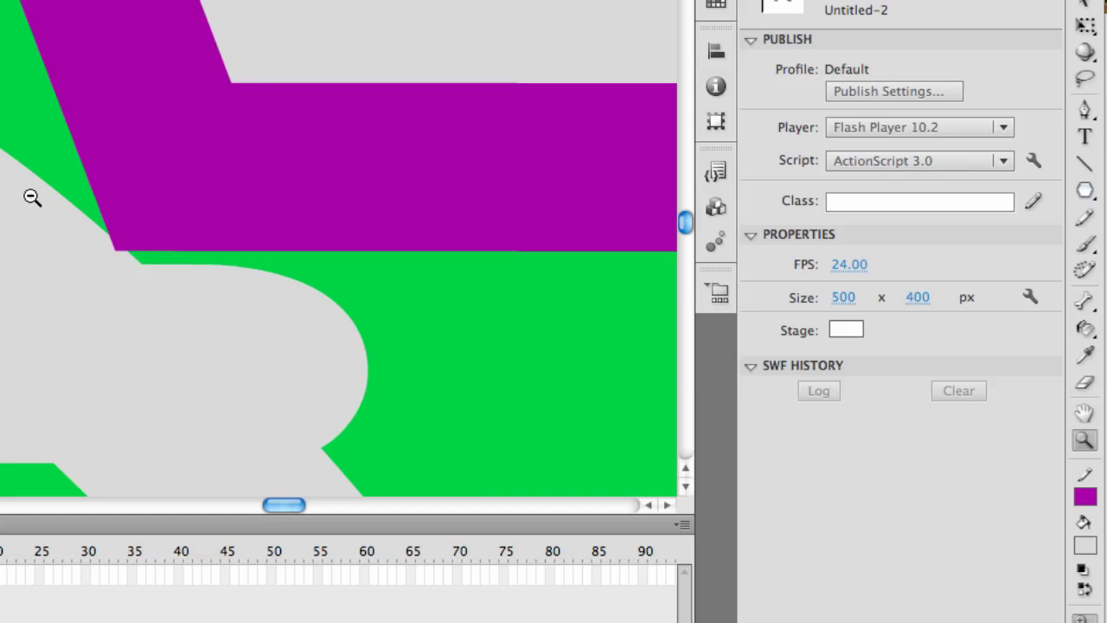
- Zoom out until the whole star is in view, zoom in one level on its erased left side and zoom back out
alt+click(31, 198)
alt+click(30, 197)
alt+click(30, 197)
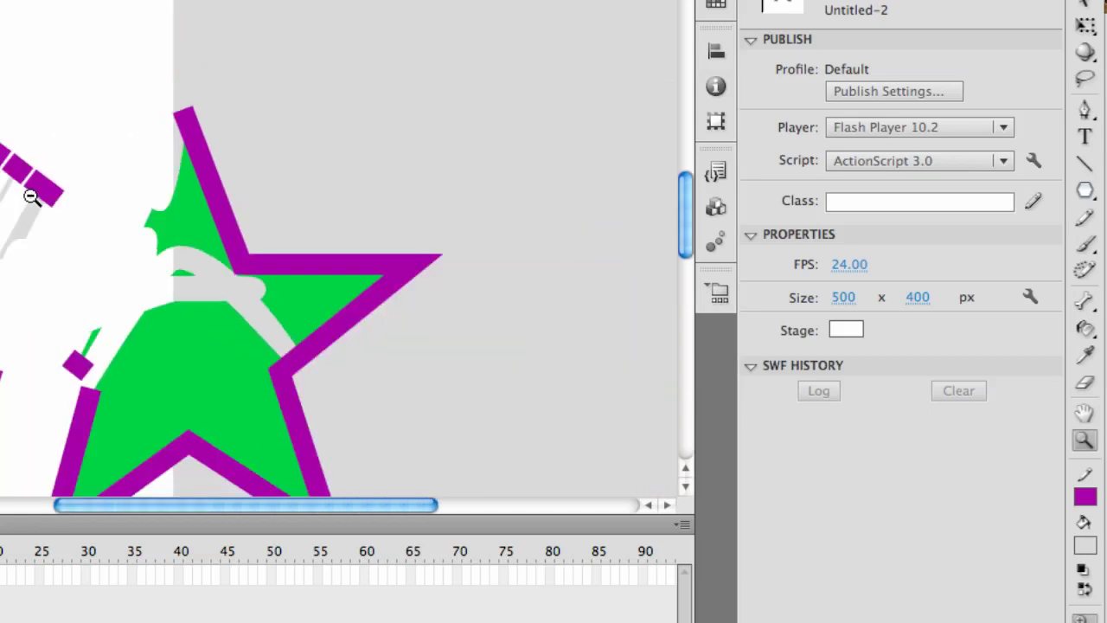
alt+click(30, 197)
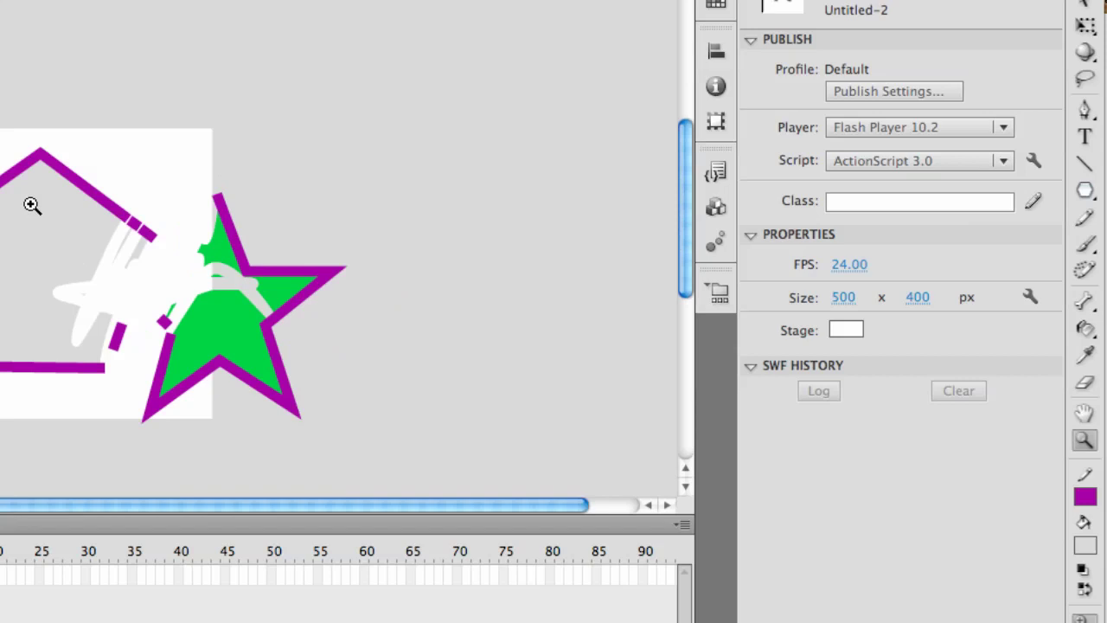
click(177, 346)
scroll(177, 333, up, 1)
scroll(178, 334, up, 3)
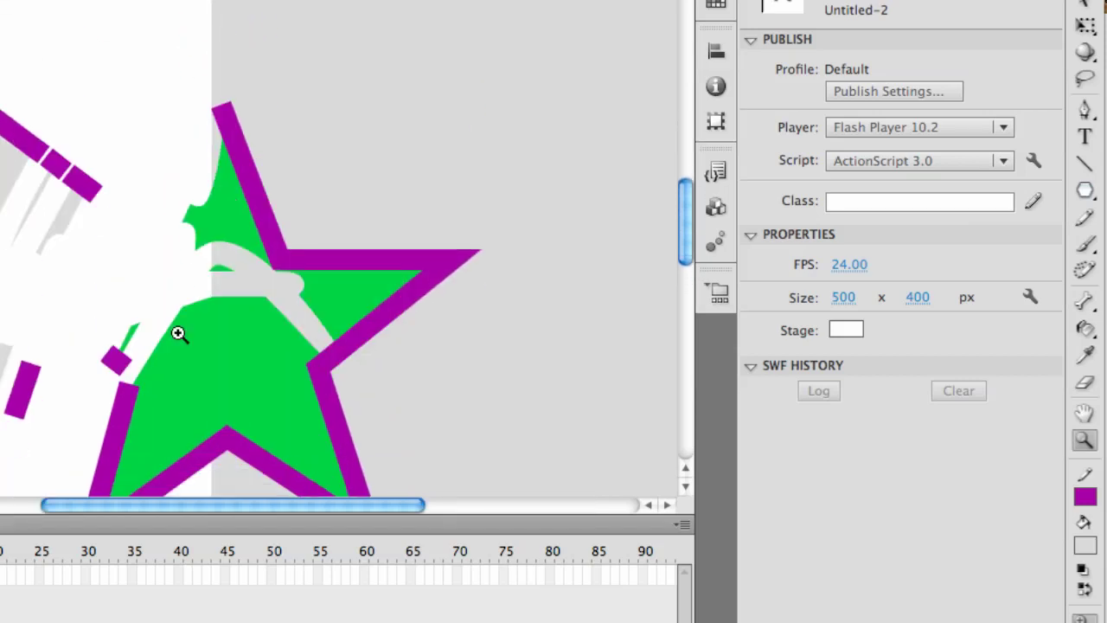
alt+click(162, 268)
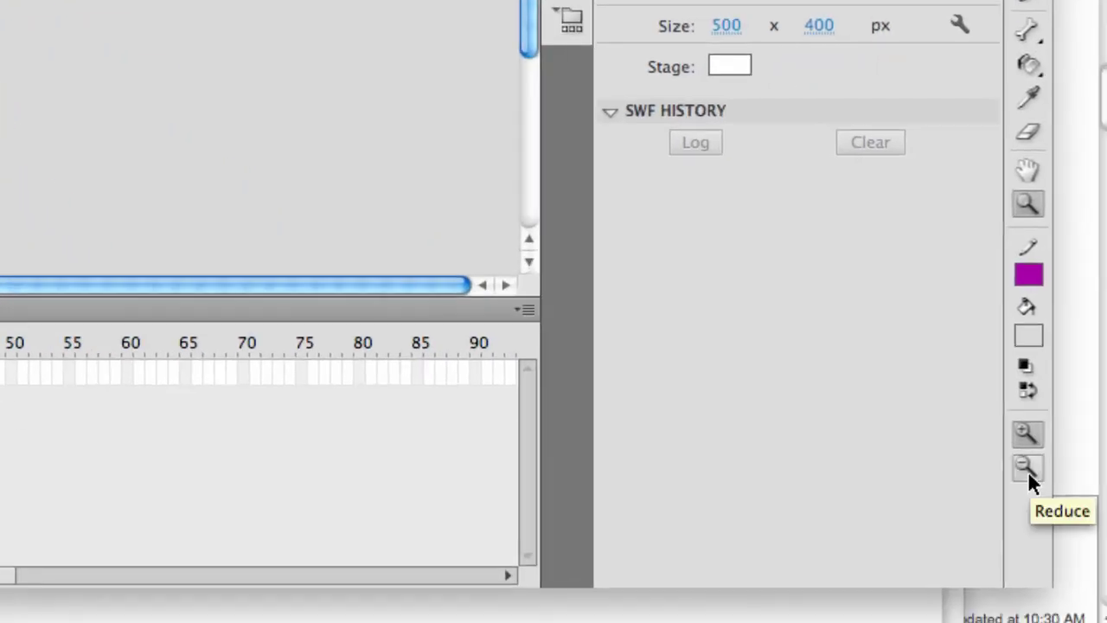
- Switch the Zoom tool to its Reduce option and zoom the stage out one level
click(1084, 622)
click(1017, 428)
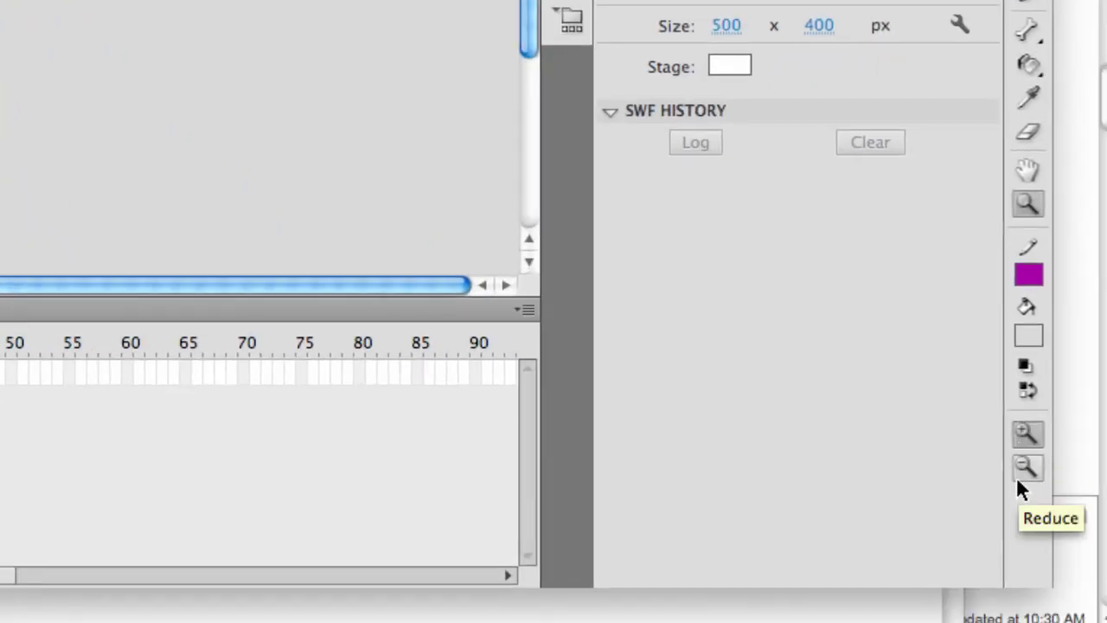
click(1016, 471)
click(1027, 173)
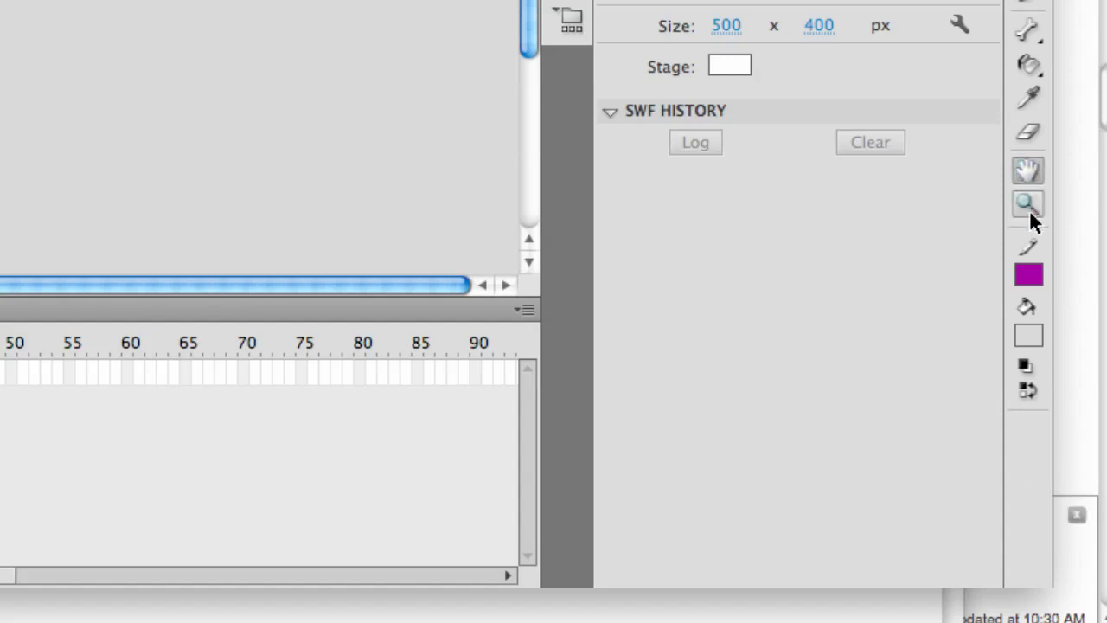
click(1029, 206)
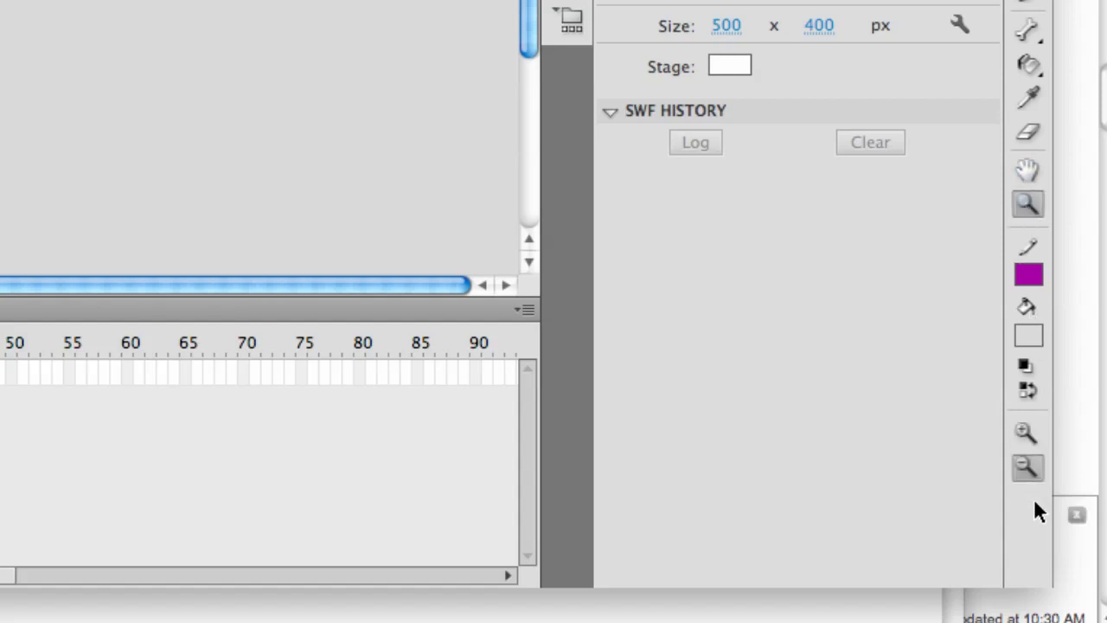
click(104, 52)
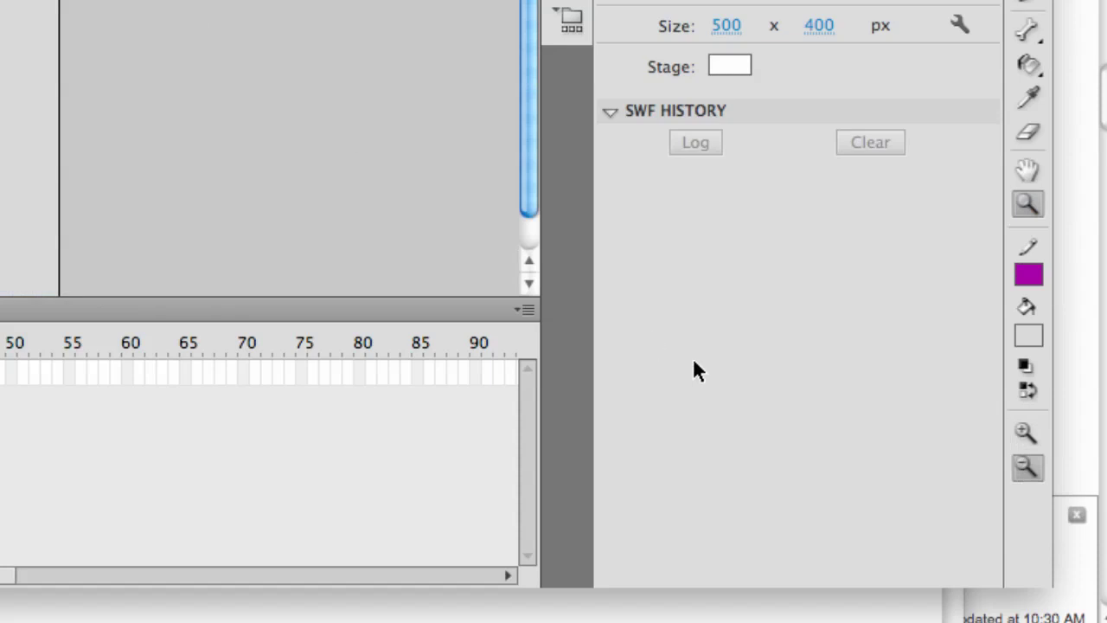
- Switch the Zoom tool to Enlarge, zoom in one level between the pentagon and star, and temporarily reverse it to zoom back out
click(1020, 430)
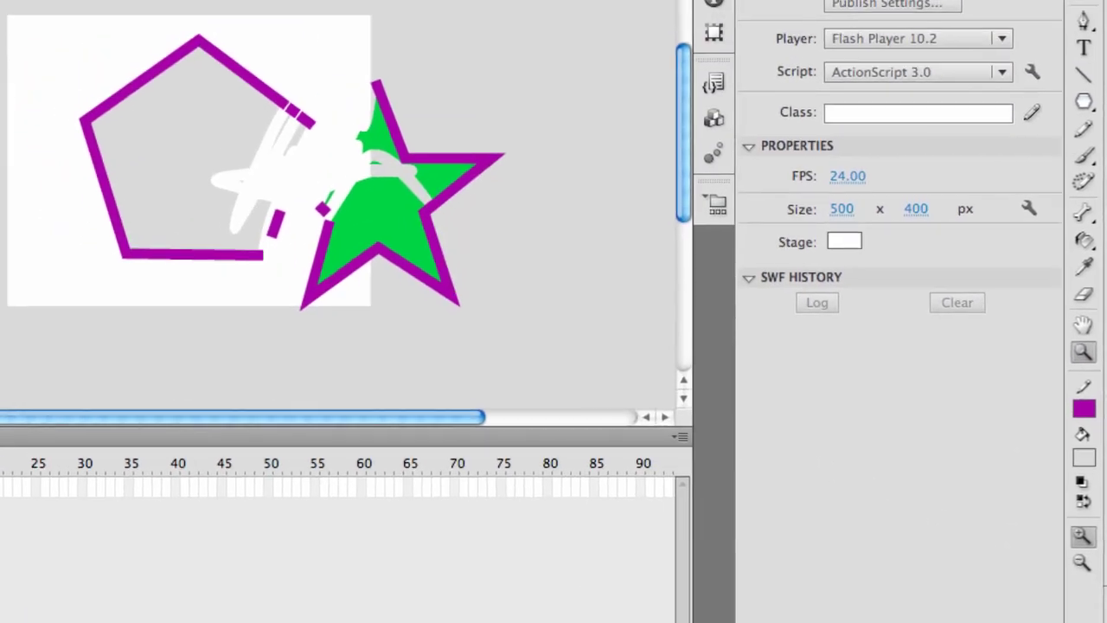
click(285, 198)
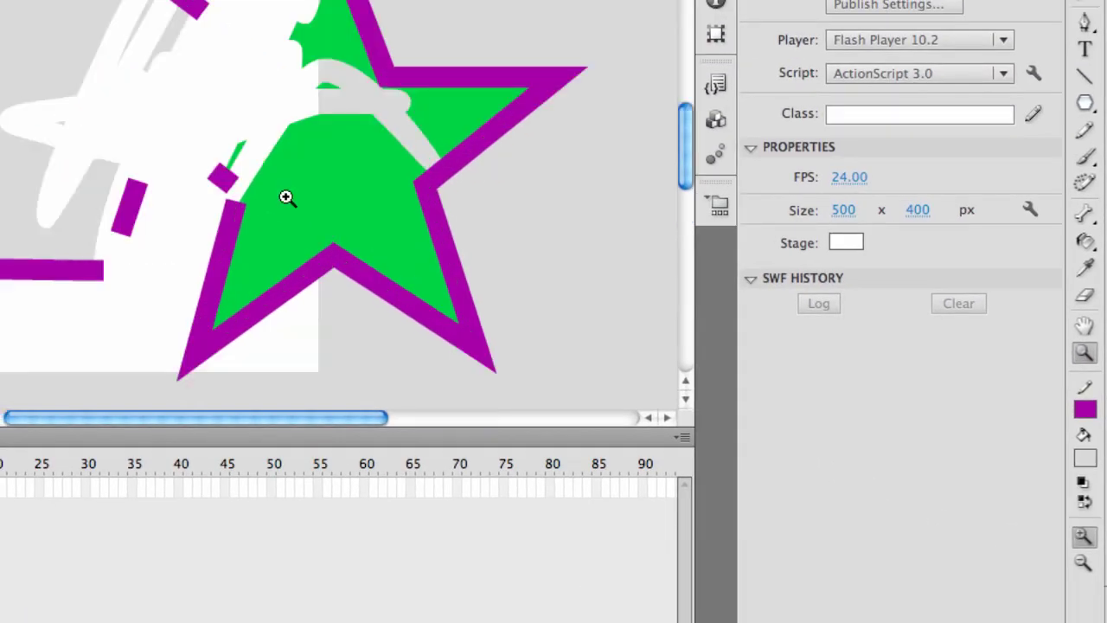
alt+click(275, 152)
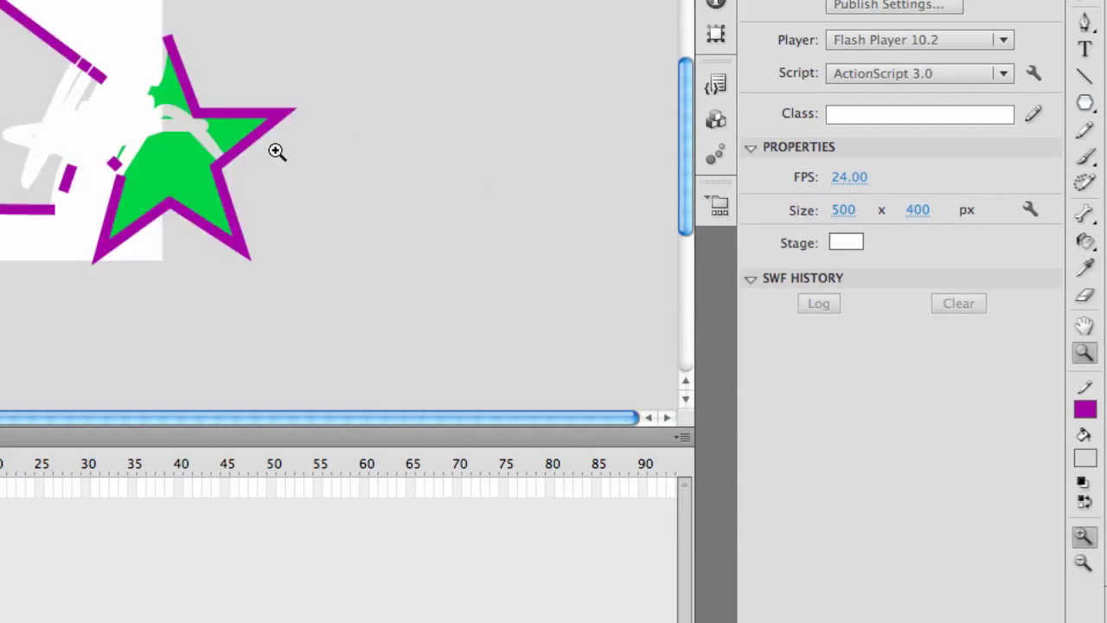